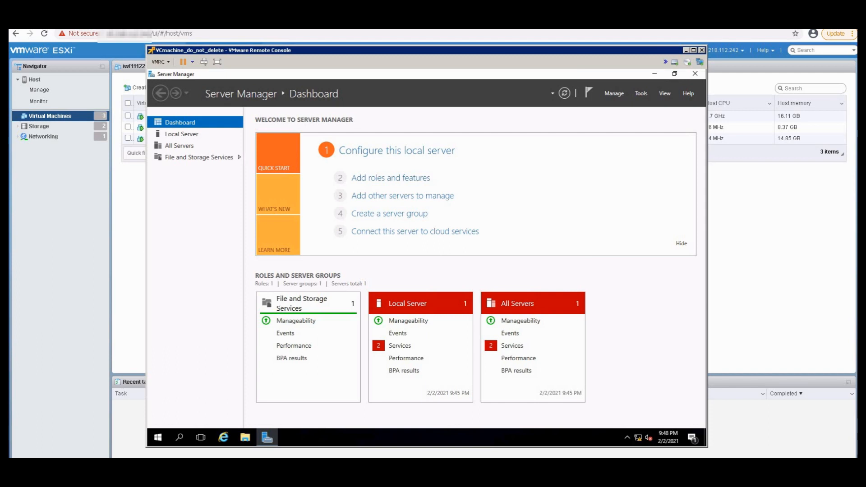
Run the installer from the VMware VIM DVD drive (D:) listed under This PC in File Explorer.
click(248, 440)
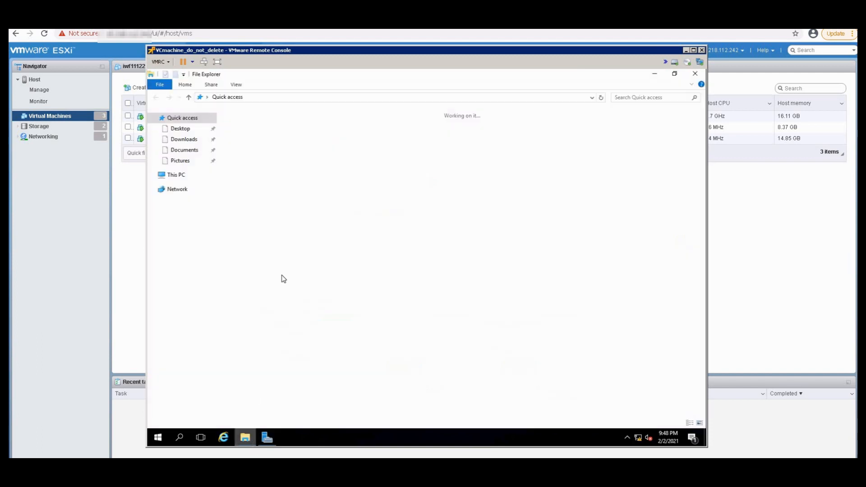
click(177, 179)
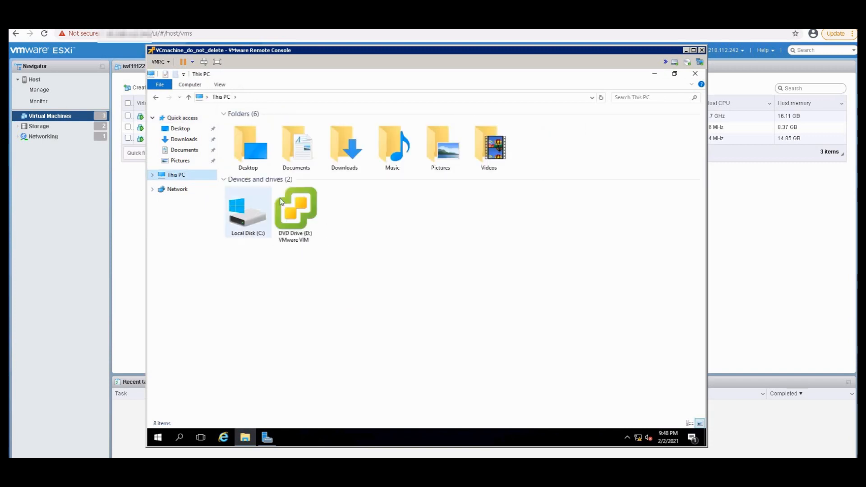
right_click(305, 219)
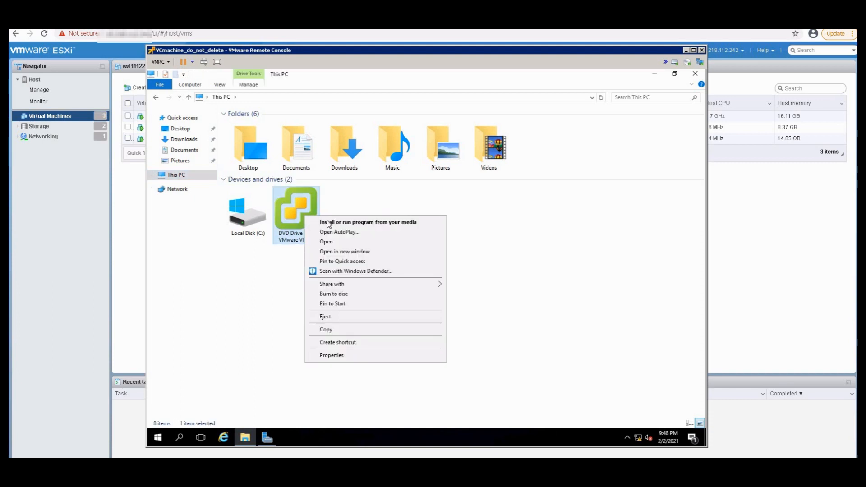
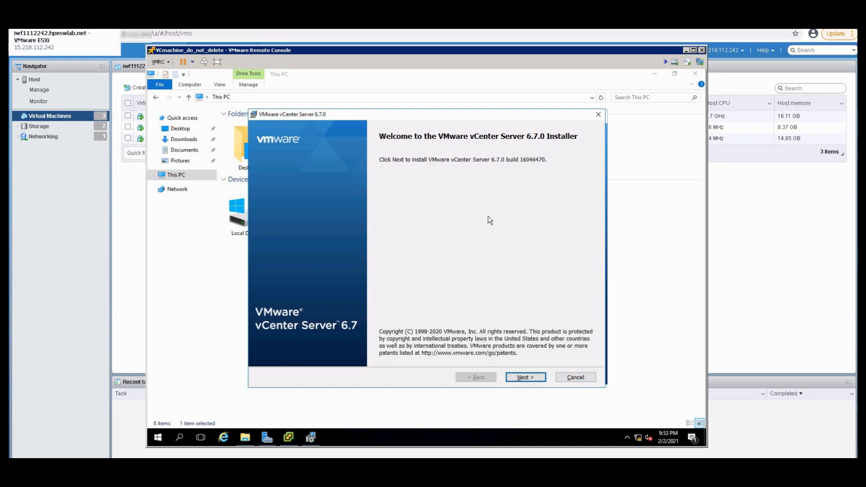
Start the vCenter Server 6.7.0 setup wizard and accept the end user license agreement.
click(526, 381)
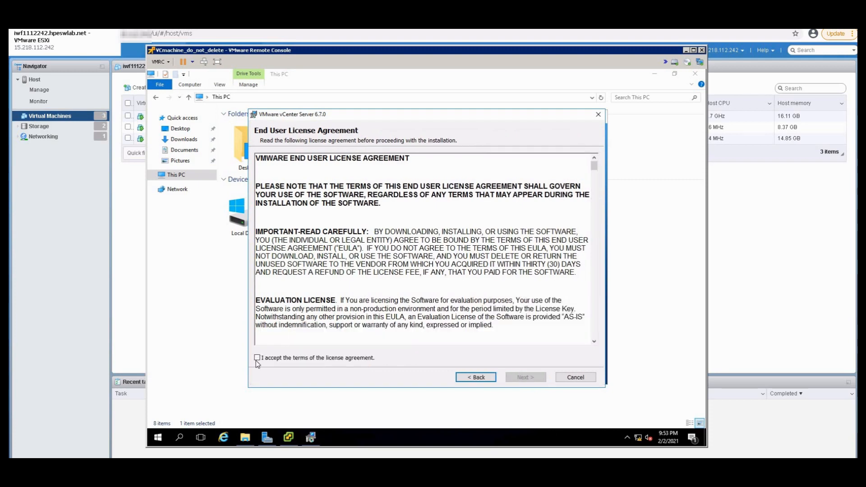
click(408, 357)
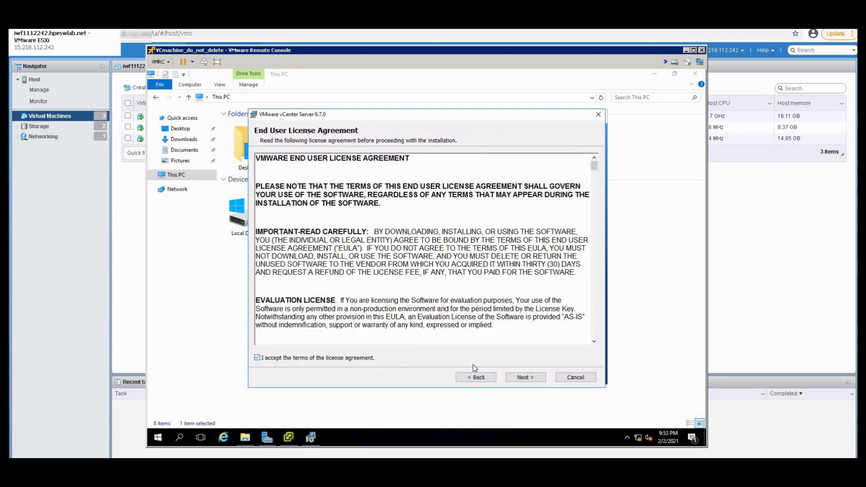
click(524, 378)
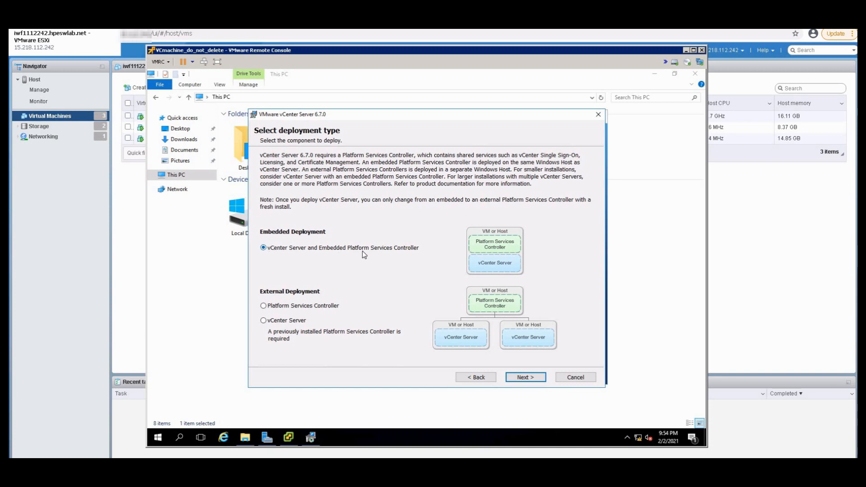
Keep vCenter Server and Embedded Platform Services Controller as the deployment type and accept the prefilled system network name.
click(523, 376)
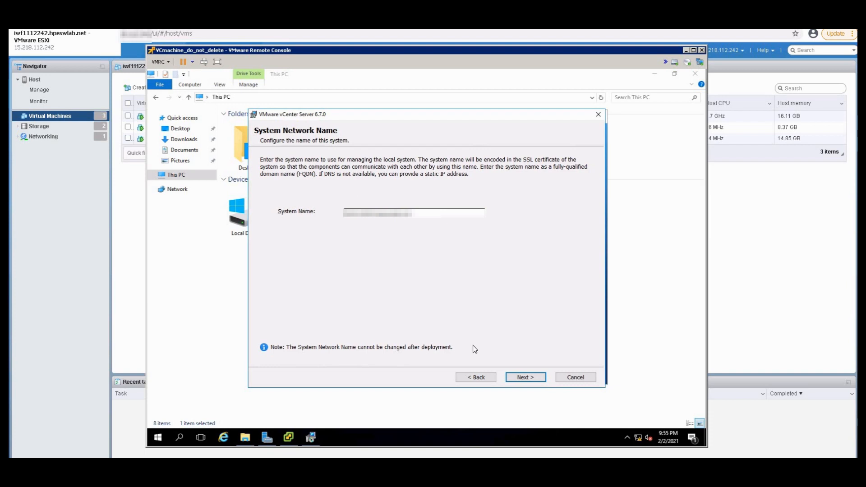
click(527, 378)
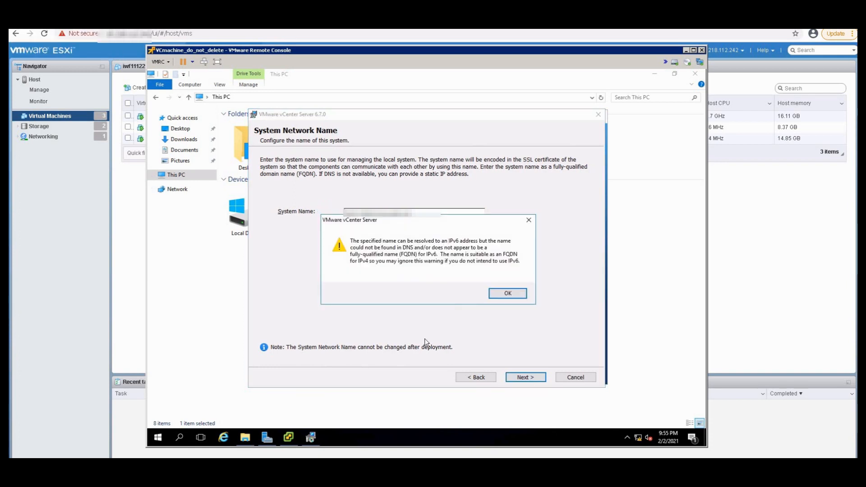
click(508, 294)
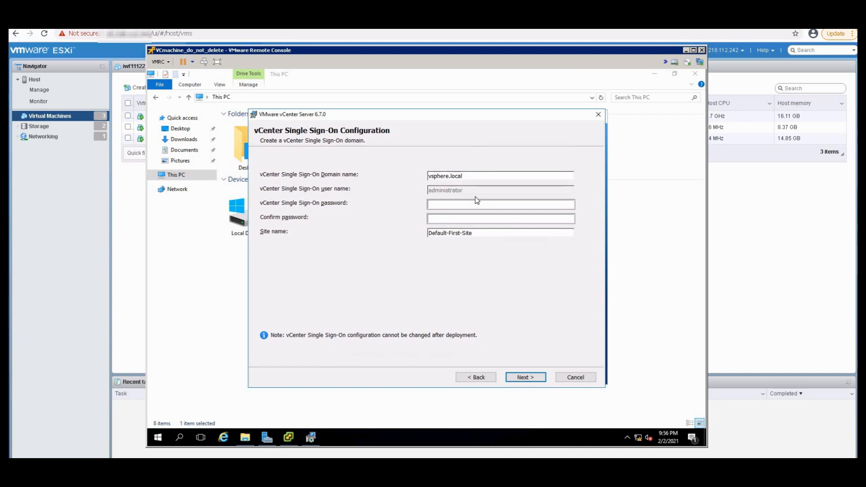
Enter and confirm the vCenter Single Sign-On password, keeping domain vsphere.local and site Default-First-Site.
click(451, 203)
text(******)
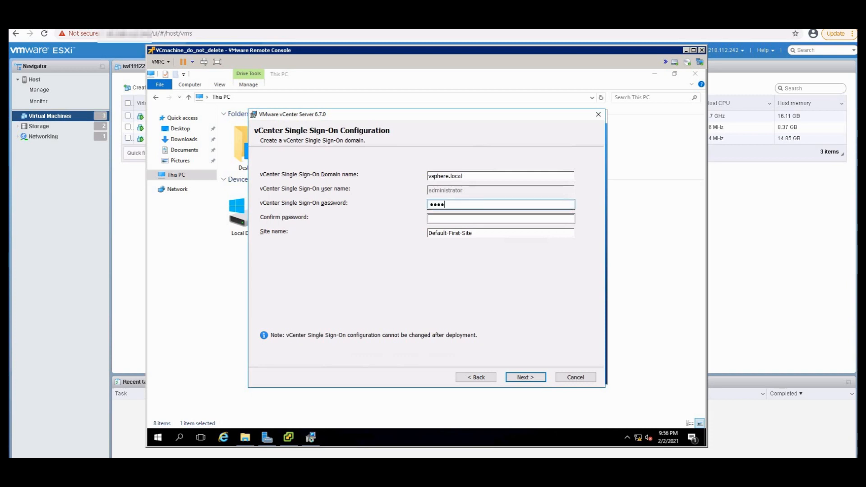
text(**)
key(Tab)
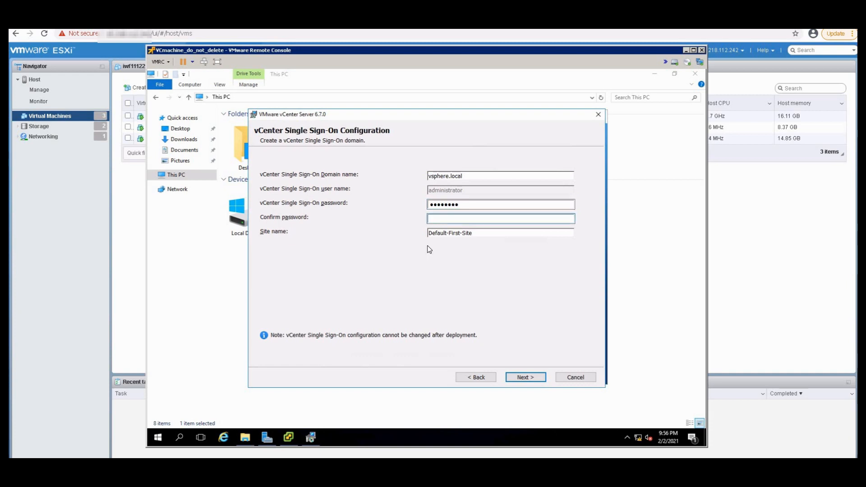
text(********)
click(525, 378)
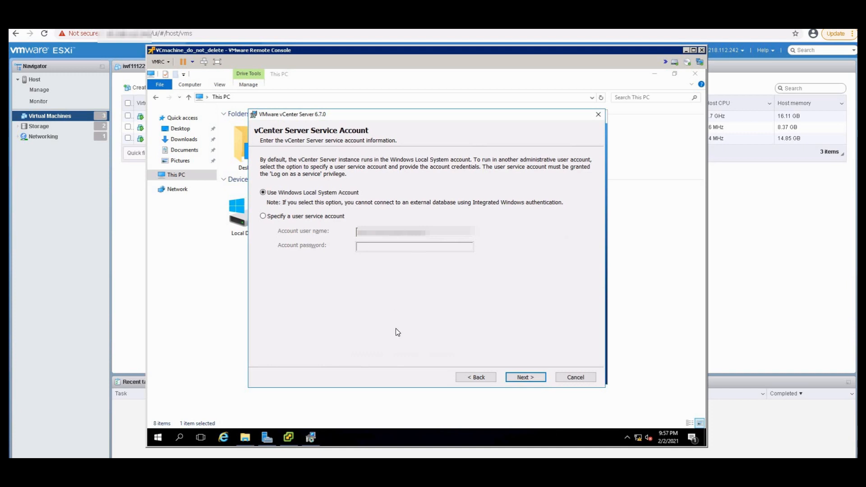
Keep the Windows Local System Account, the embedded VMware Postgres database and the default installation and data directories.
click(530, 376)
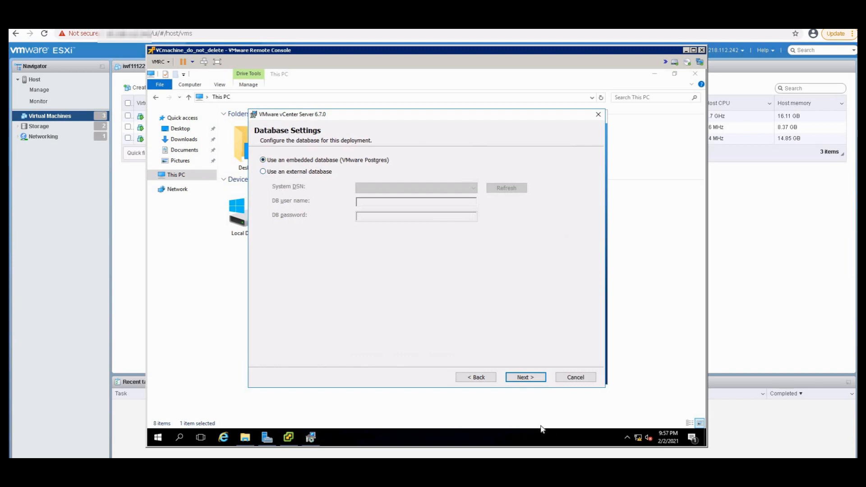
click(525, 379)
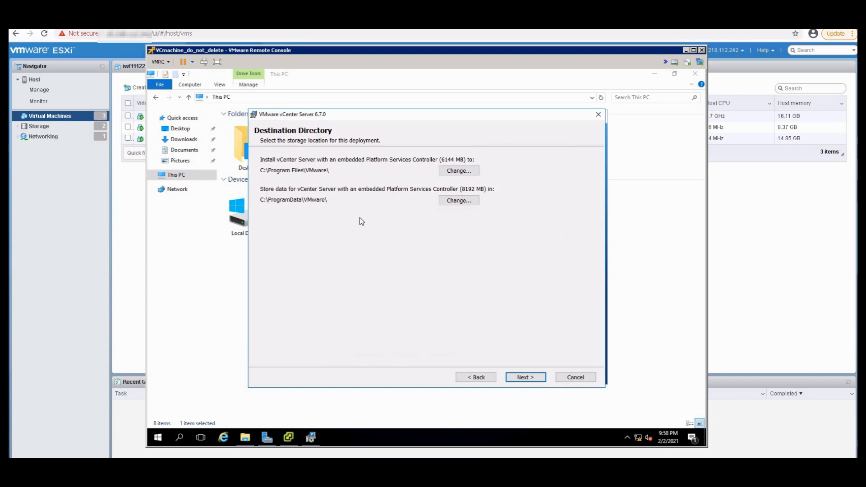
click(520, 381)
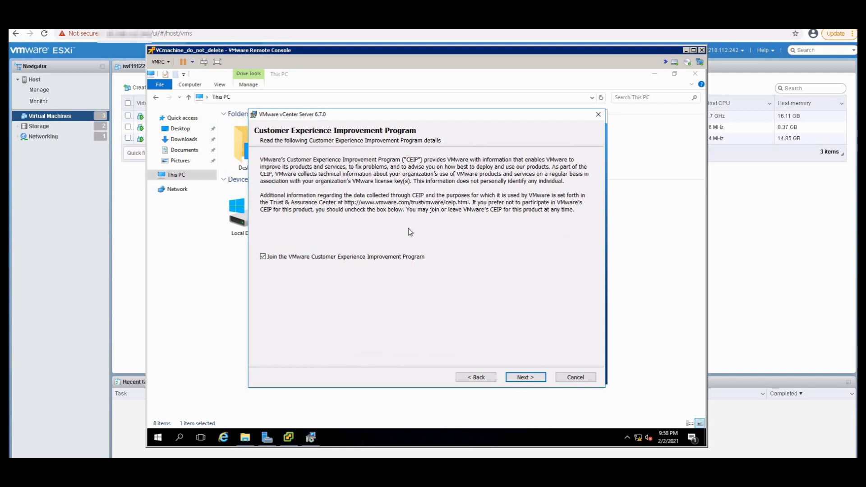
Opt out of the VMware Customer Experience Improvement Program and start the vCenter Server installation.
click(264, 257)
click(526, 382)
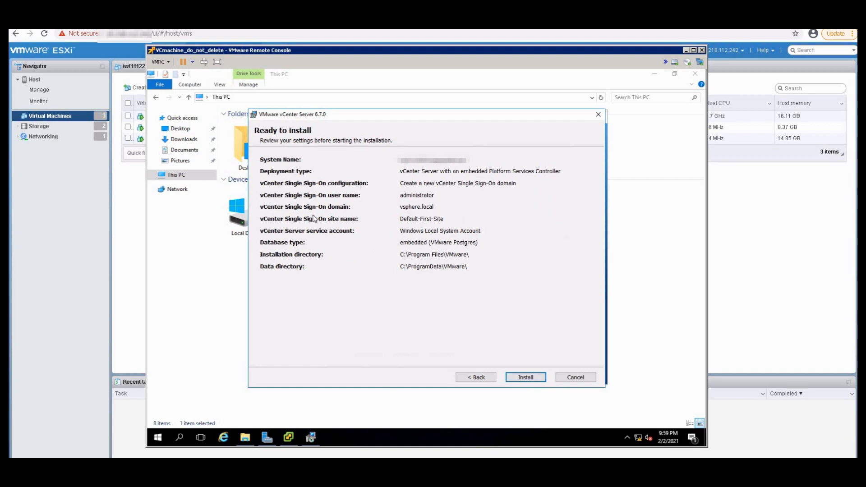
click(529, 380)
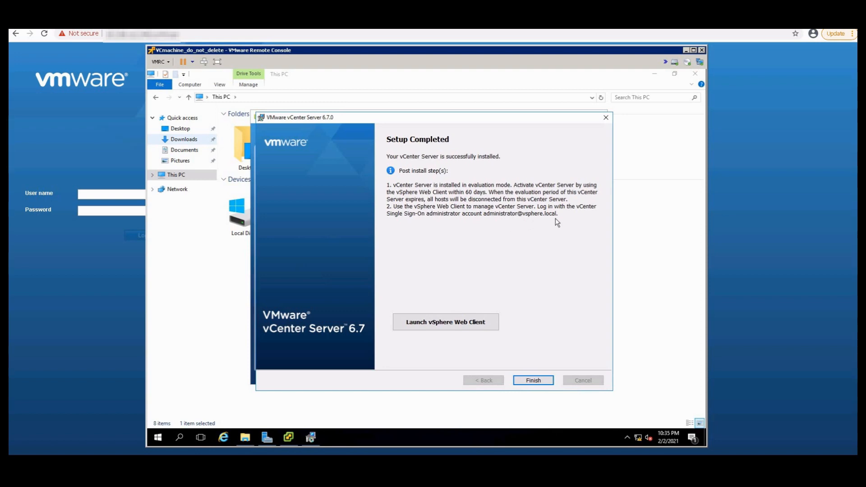
Launch the vSphere Web Client from the completed setup and finish the vCenter Server wizard.
click(434, 326)
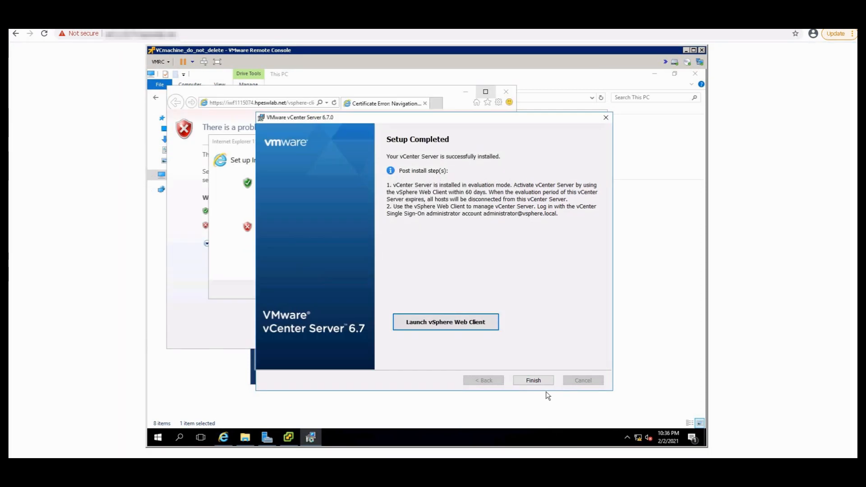
click(534, 381)
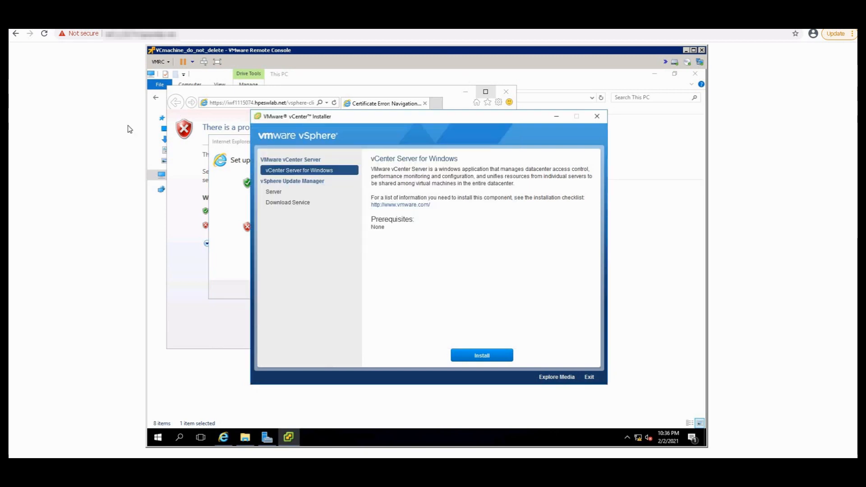
Switch to the host's Chrome browser, proceed past the vCenter Server certificate warning and launch the vSphere Client (HTML5).
click(105, 131)
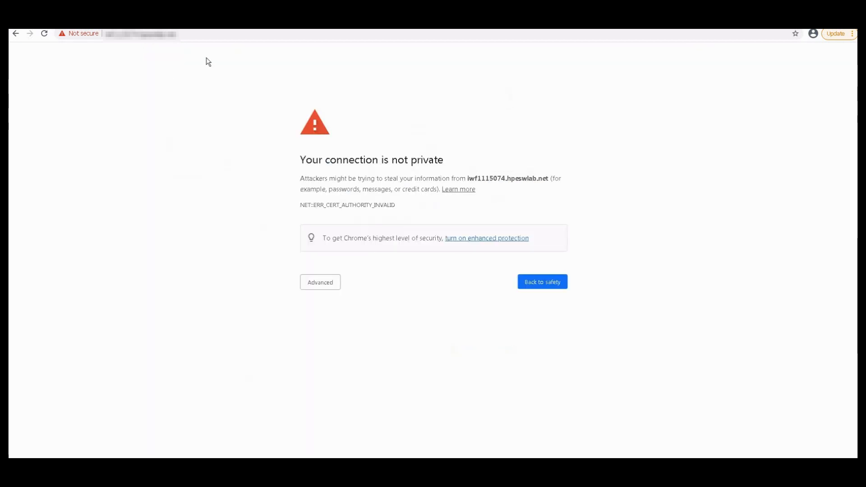
click(211, 36)
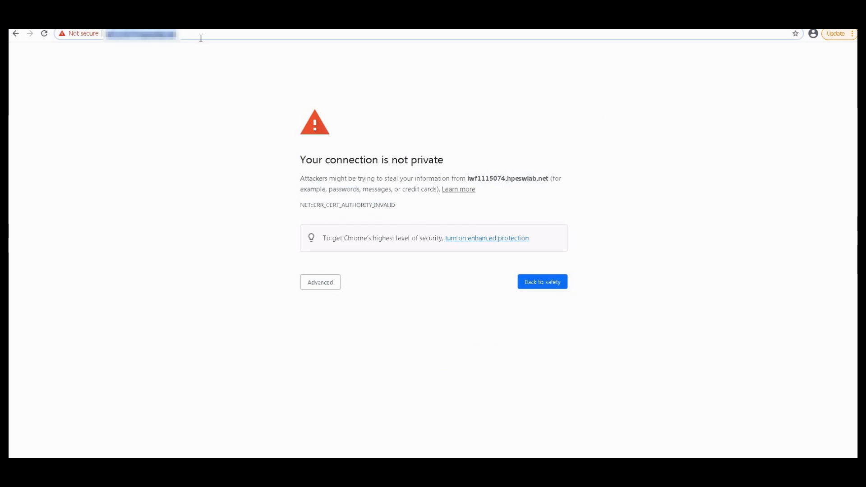
click(209, 179)
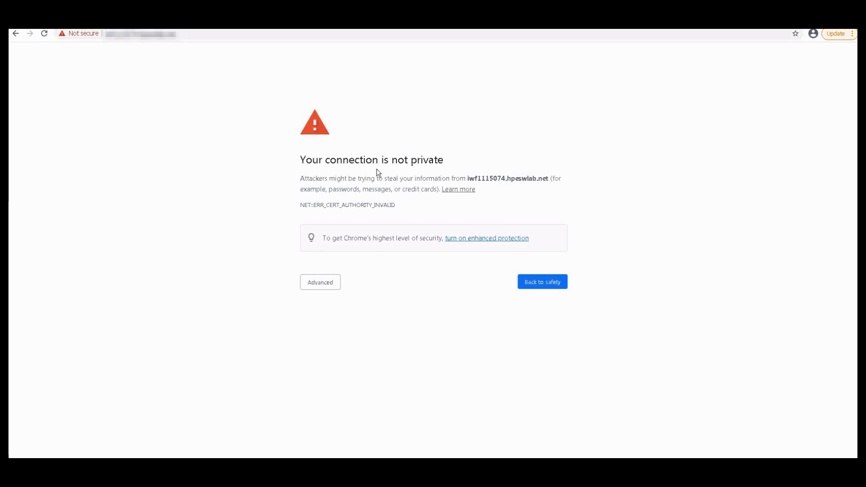
click(323, 287)
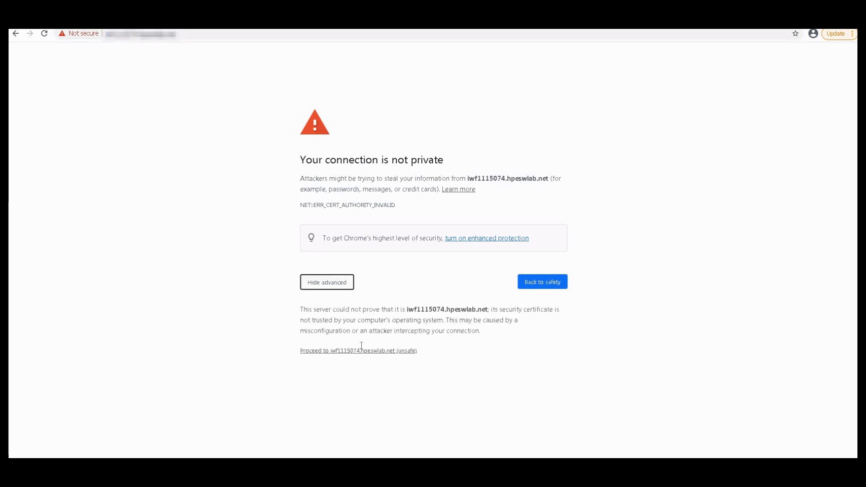
click(371, 354)
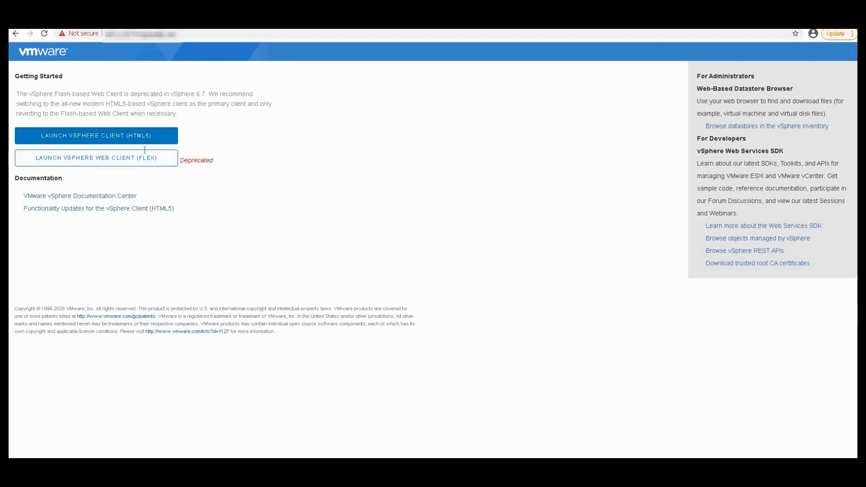
drag(192, 161, 214, 161)
click(109, 142)
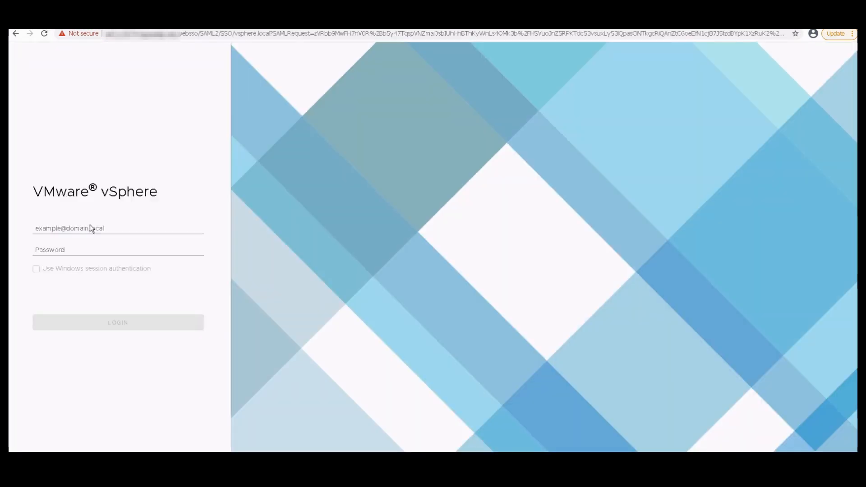
Log in to vSphere with the vsphere.local administrator user name and its account password.
click(91, 225)
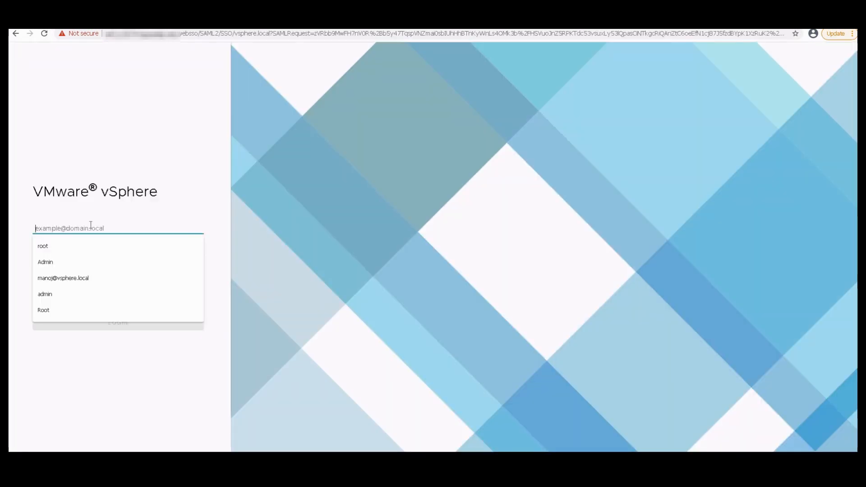
click(115, 141)
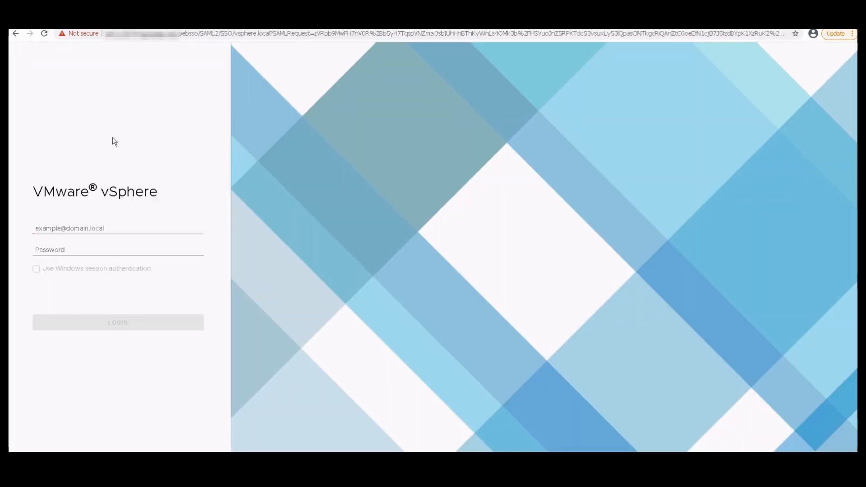
click(158, 230)
text(administrator@vsphere.)
text(local)
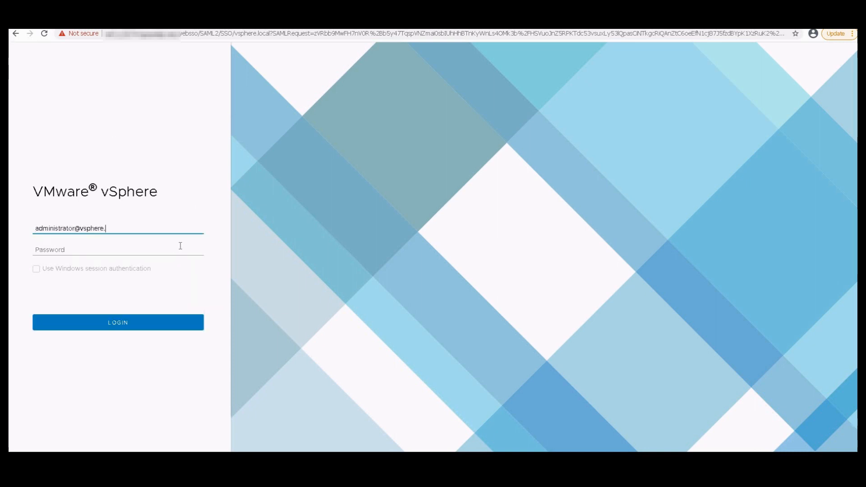
click(180, 245)
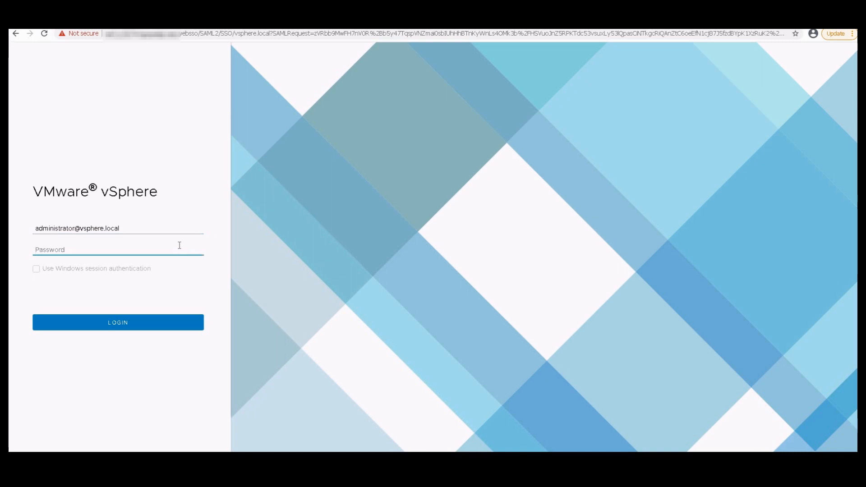
text(********)
key(Return)
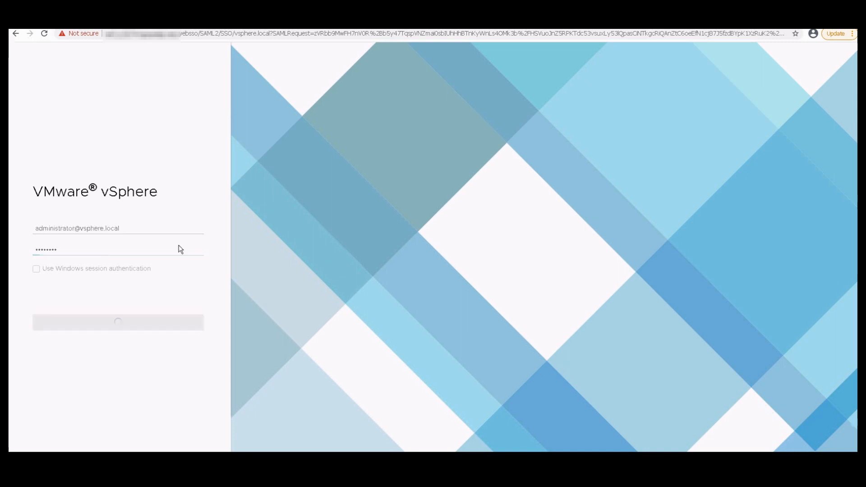